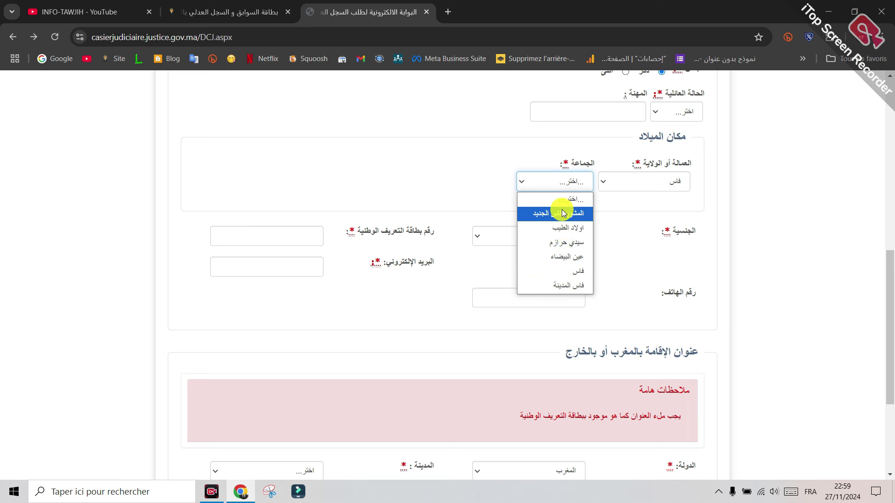
Choose فاس as the commune of birth and أكادير as the city of residence in the identity form
click(576, 272)
scroll(606, 251, down, 1)
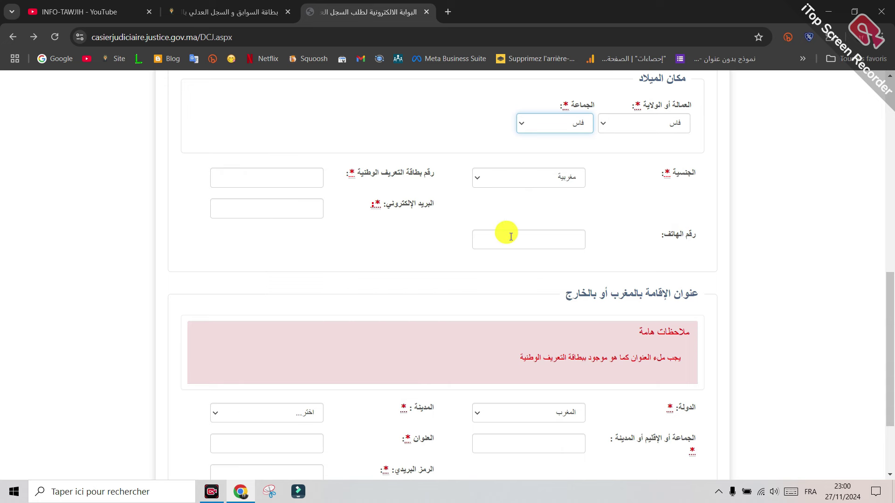
scroll(706, 468, down, 3)
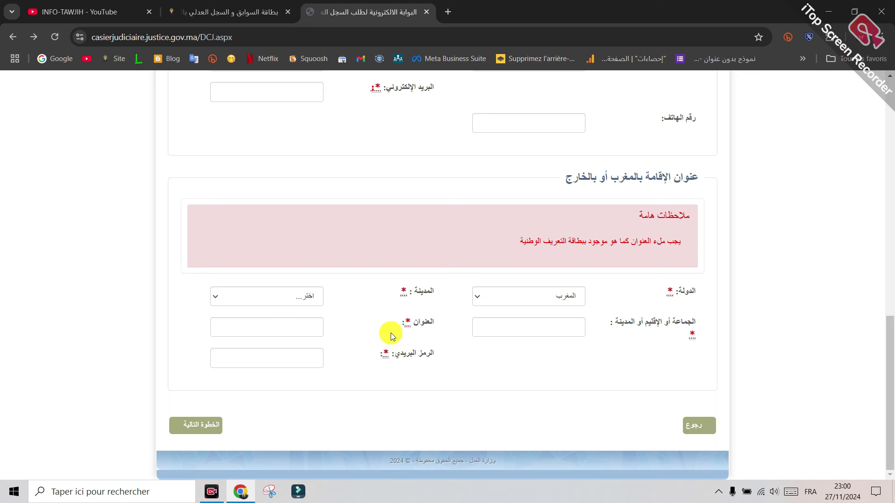
click(260, 292)
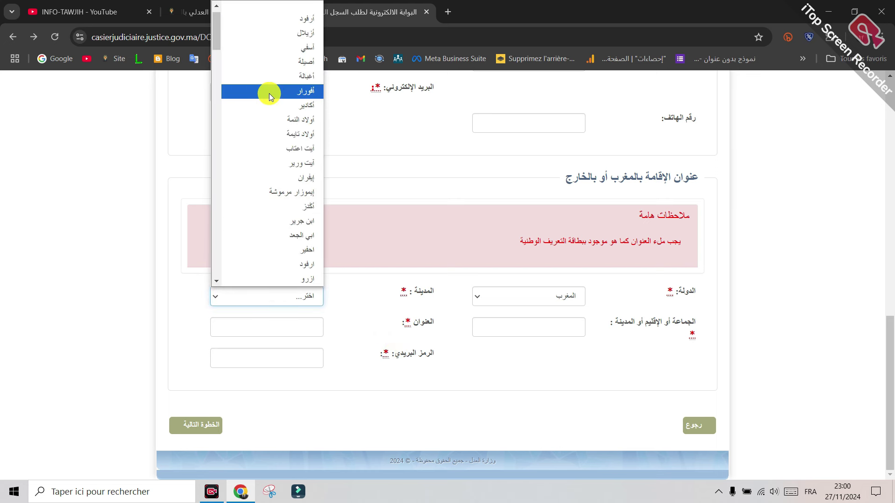
click(292, 109)
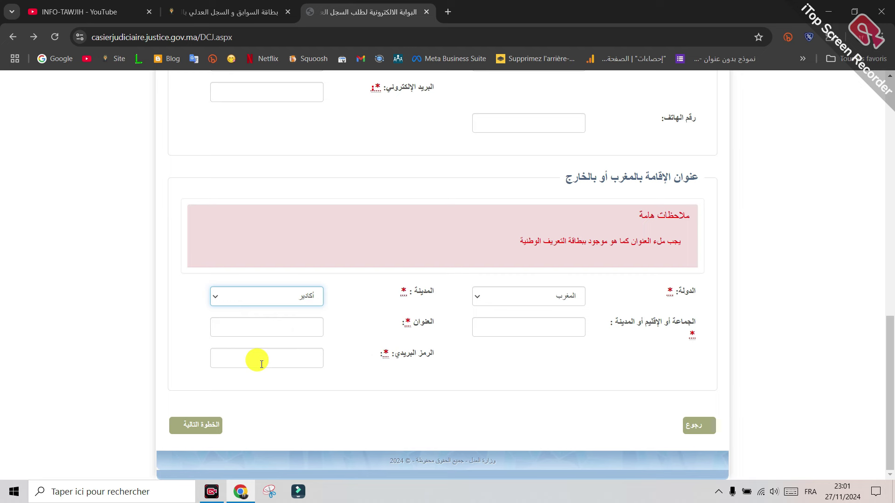
Search Google in a new tab for "code postale agadir" and look through the results
click(448, 11)
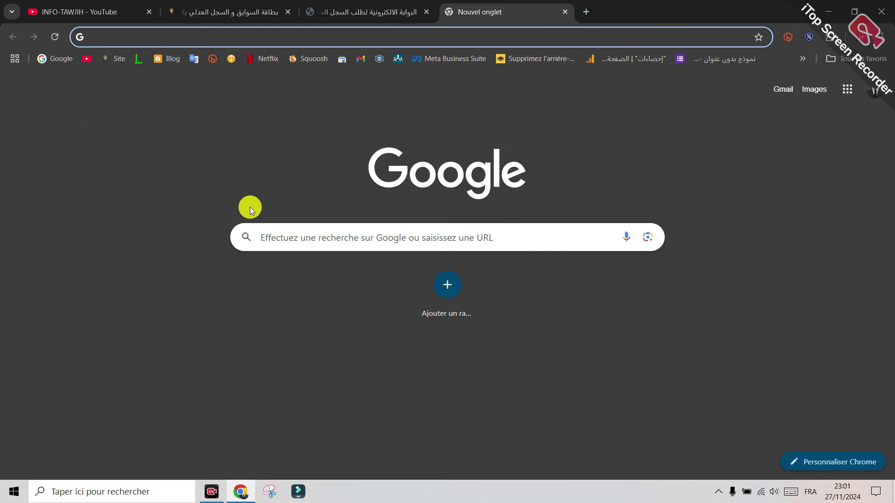
click(57, 59)
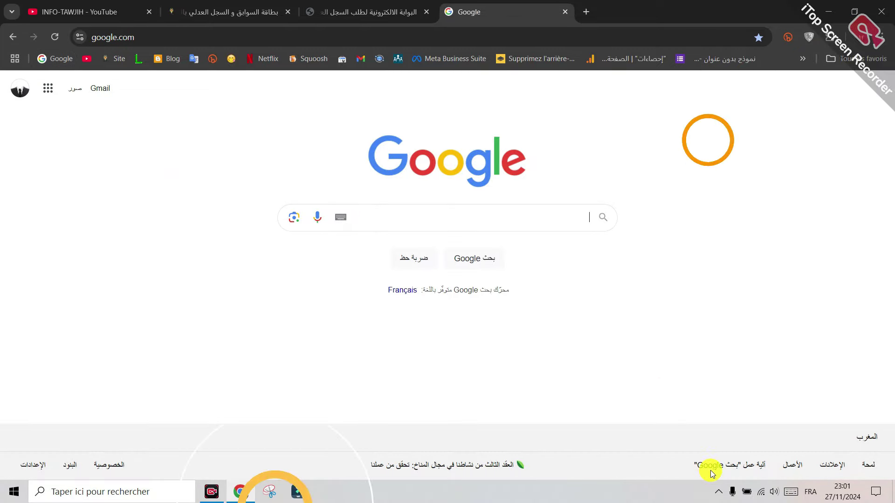
text(code postale agadir)
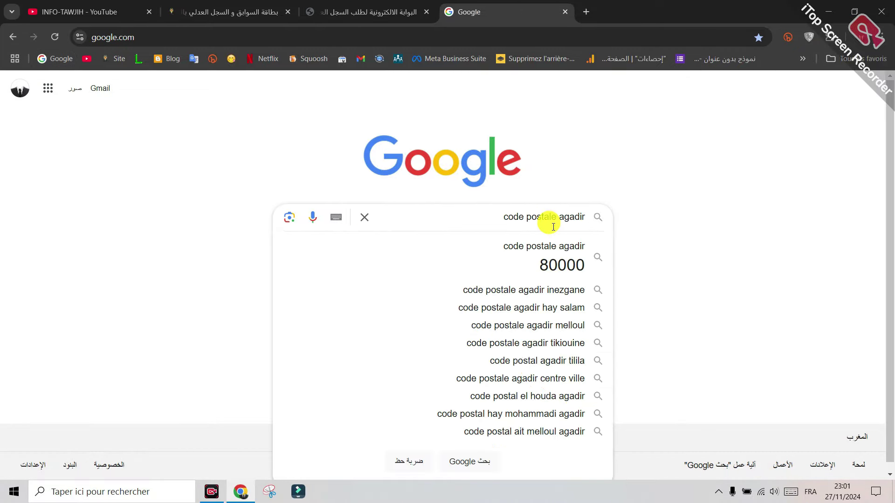
key(Return)
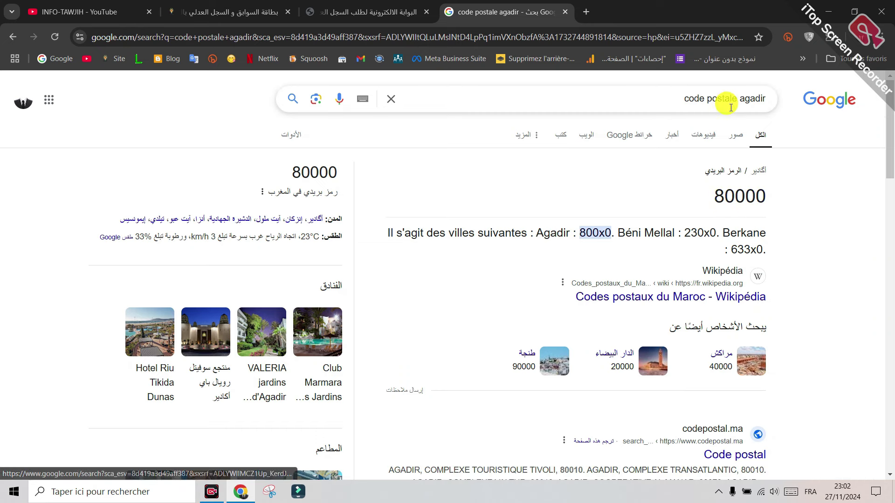
scroll(787, 262, down, 1)
scroll(788, 262, down, 3)
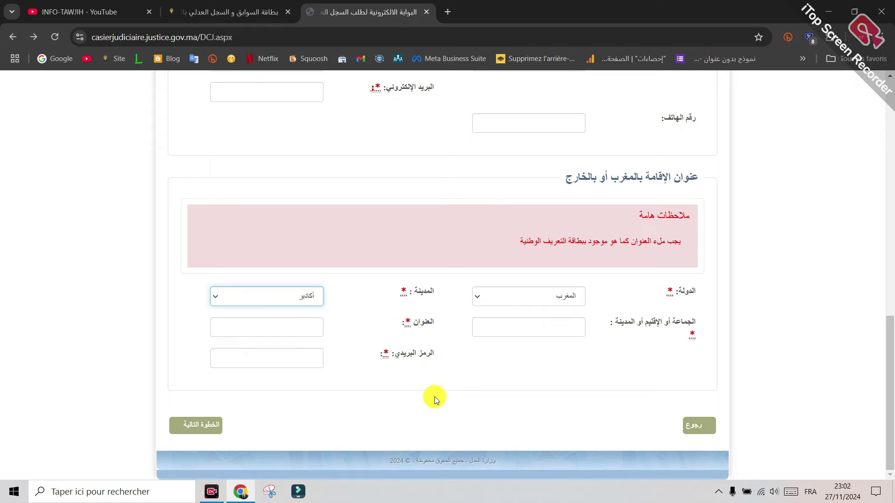
Look over the identity form on the criminal record portal and proceed to the attachments stage
scroll(434, 396, up, 13)
scroll(434, 396, down, 4)
scroll(434, 397, down, 10)
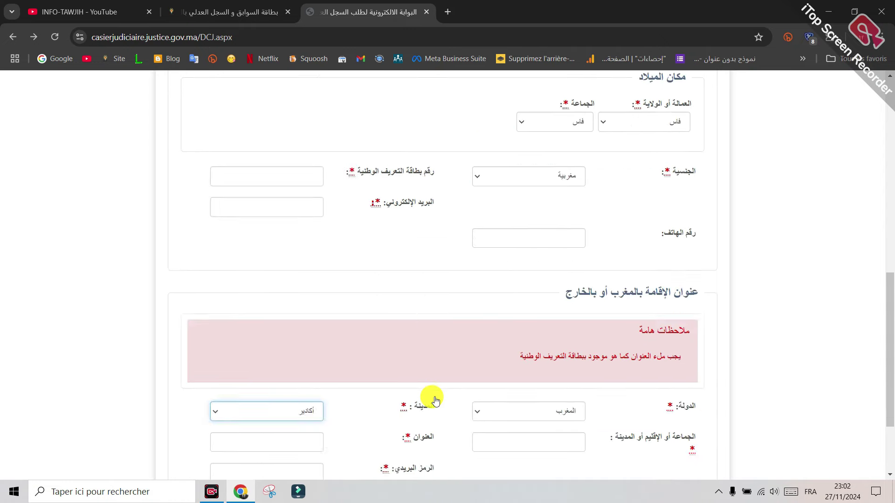
click(201, 432)
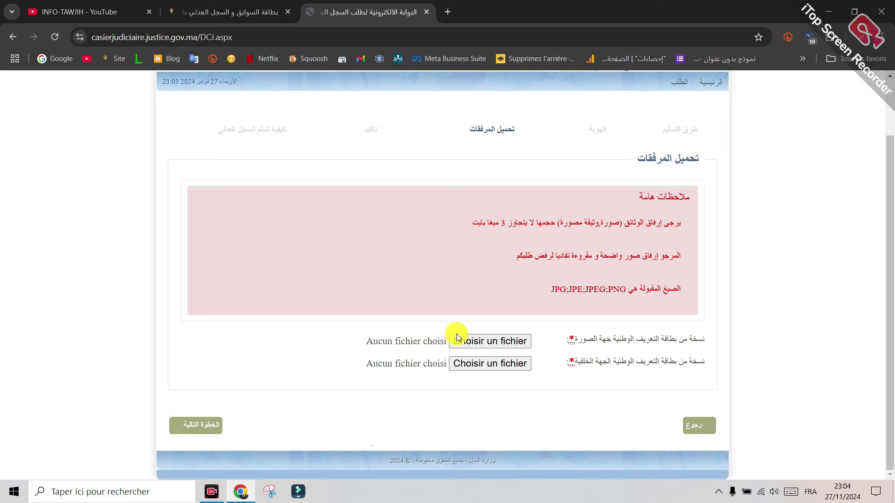
Try to attach the "justice" image from the Téléchargements folder as the front copy of the national ID card
click(490, 342)
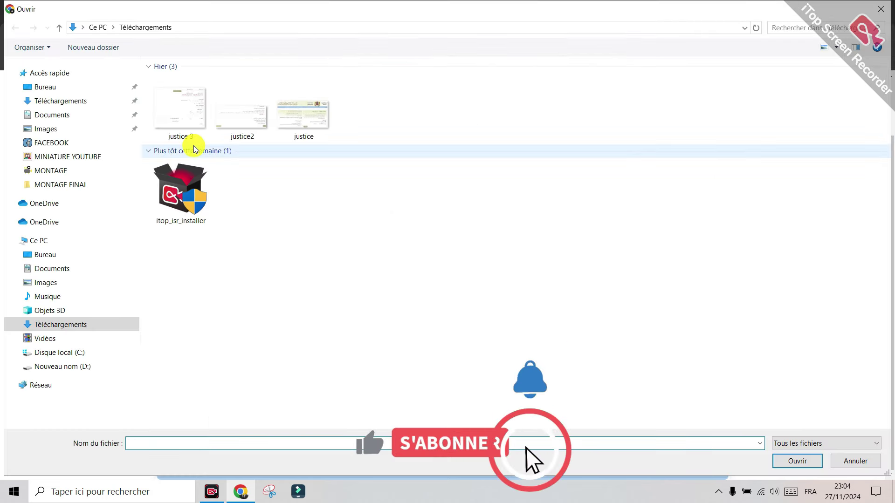
double_click(310, 111)
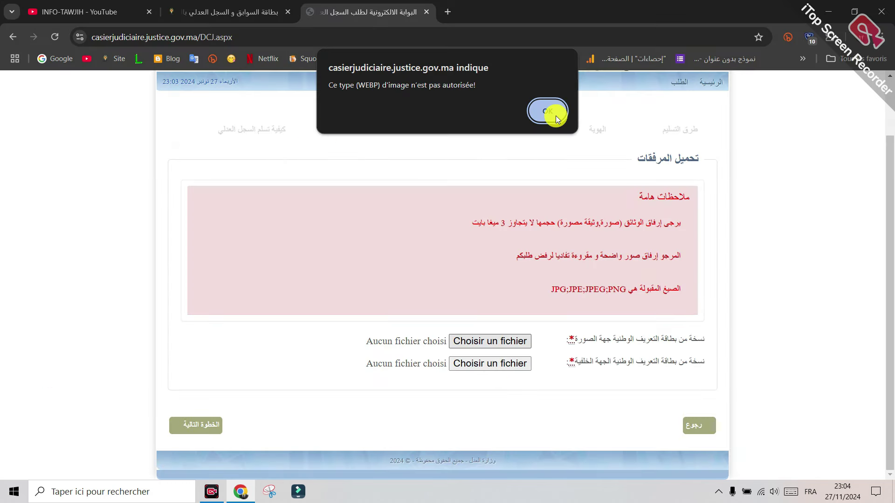
click(555, 115)
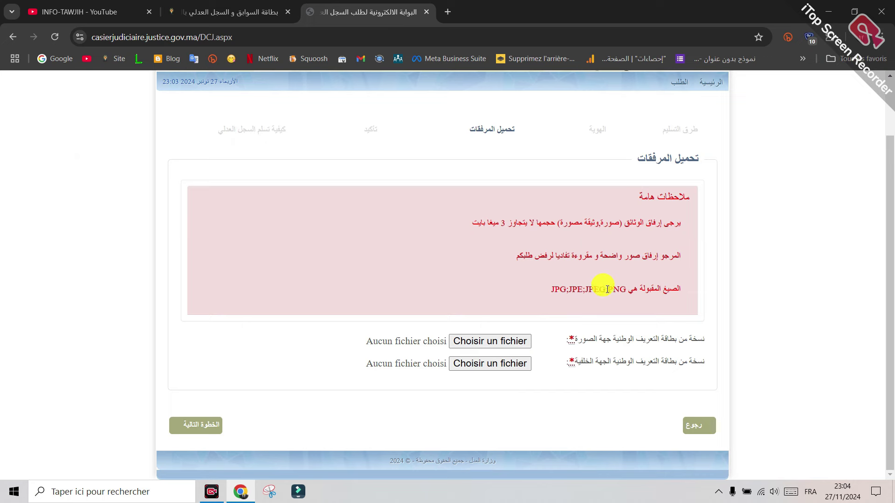
Attach the Atlas Multiservices image from the desktop's YOUTUBE folder as both the front and back copies of the national ID card
click(499, 342)
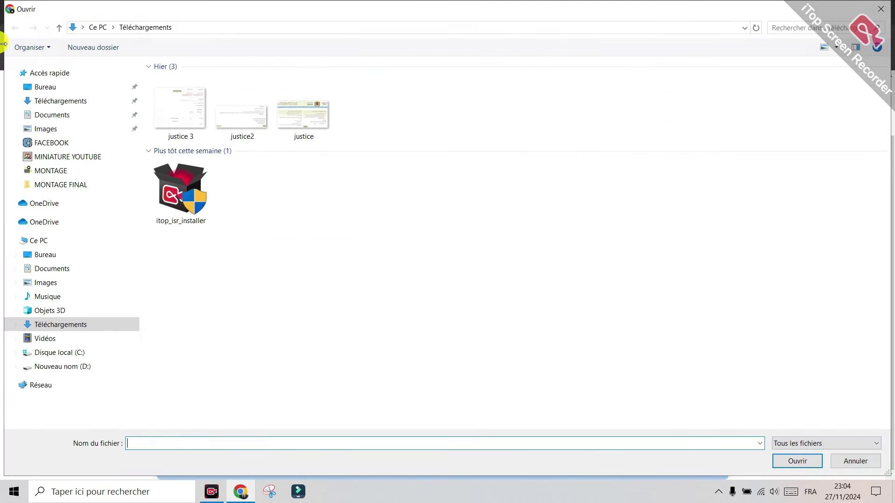
click(43, 87)
double_click(274, 94)
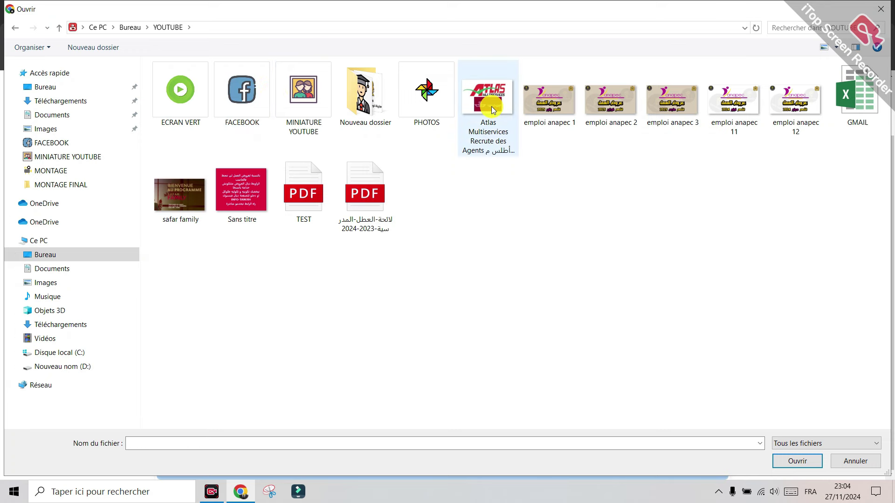
double_click(491, 114)
click(502, 359)
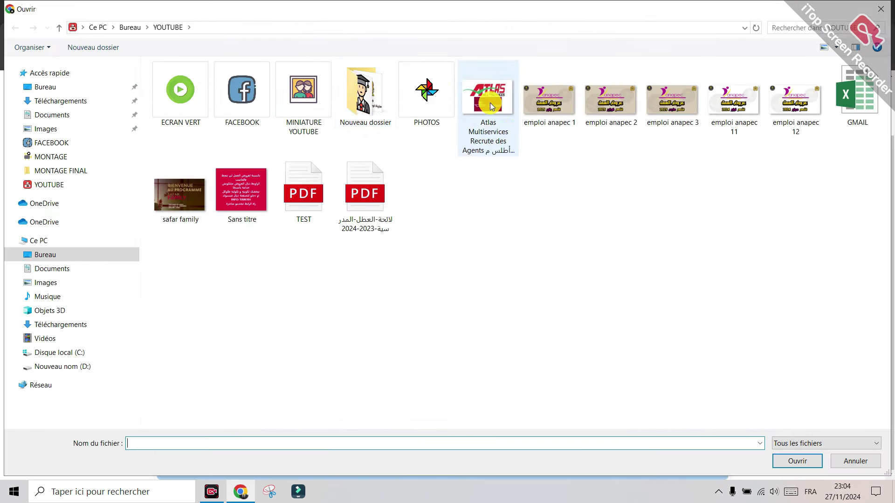
double_click(490, 97)
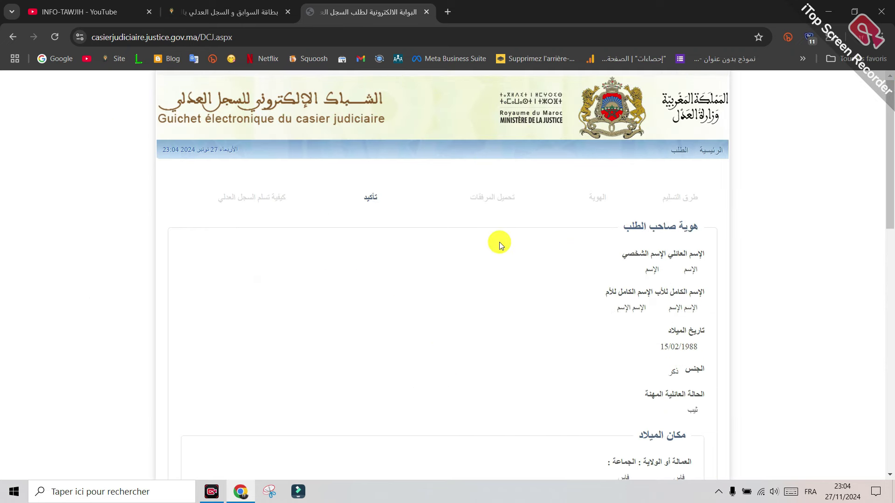
Review the request summary, declare the entered information correct and proceed to the delivery stage
scroll(499, 242, down, 3)
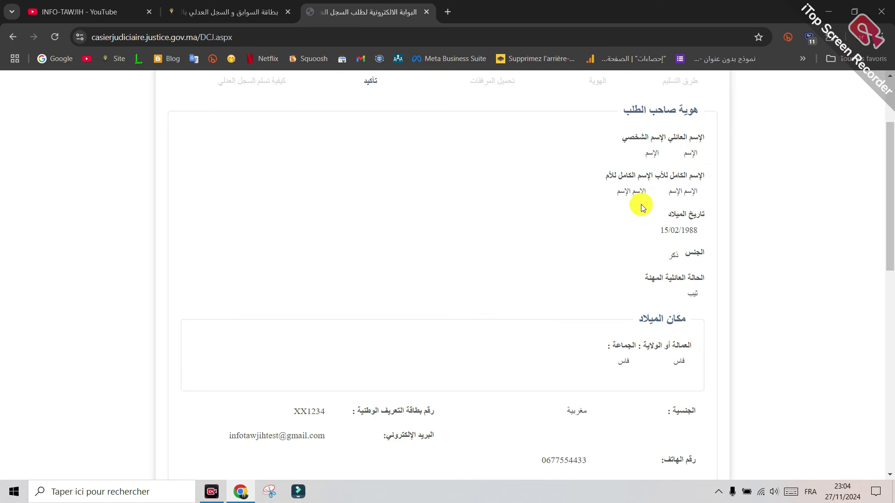
scroll(652, 233, down, 5)
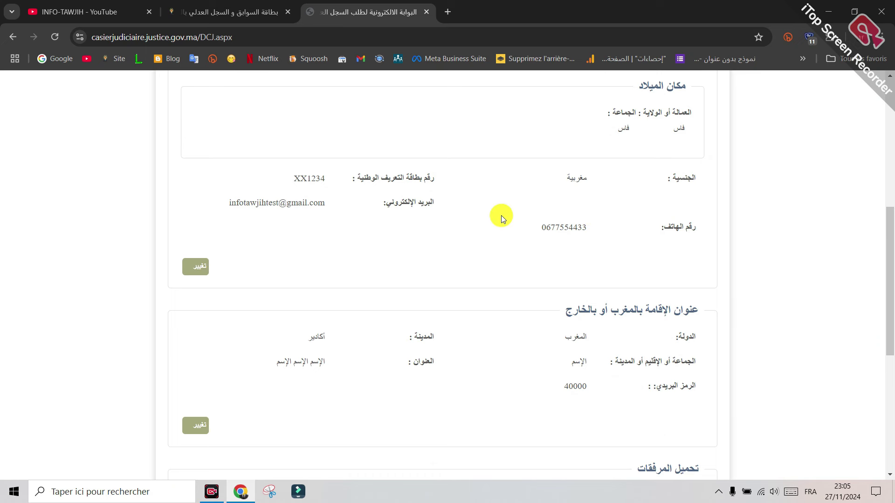
scroll(455, 208, down, 4)
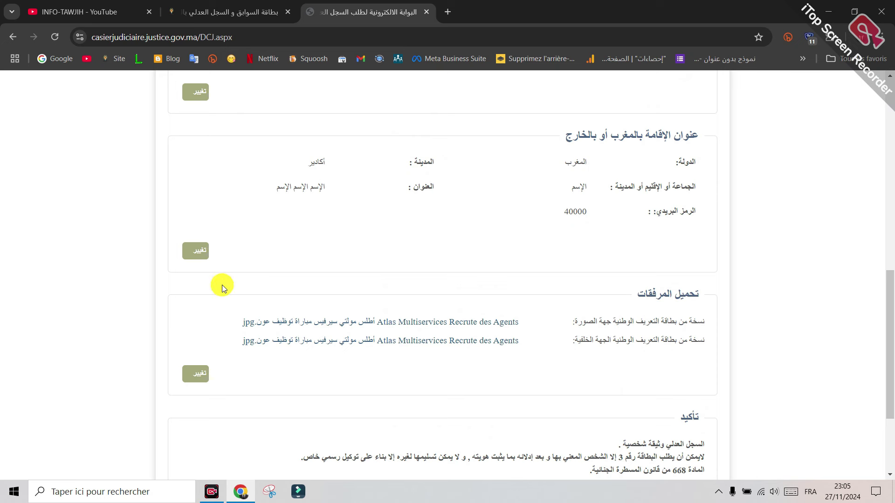
scroll(266, 315, down, 1)
scroll(513, 233, down, 2)
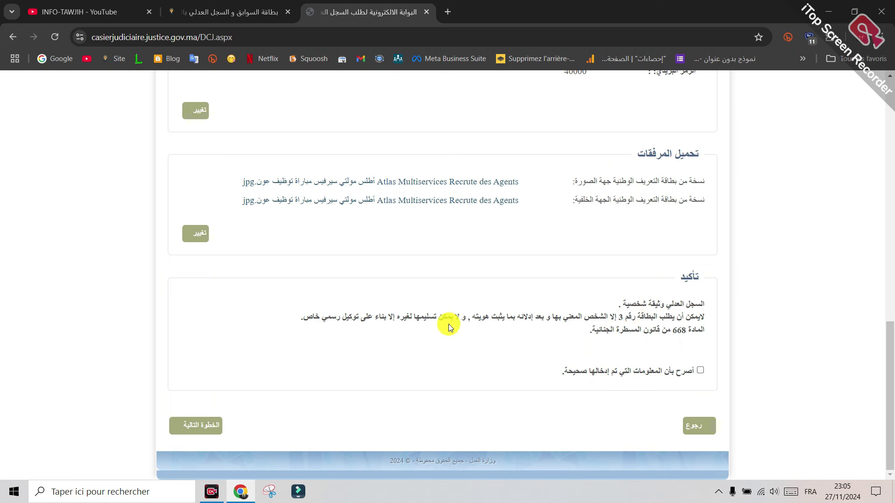
click(701, 371)
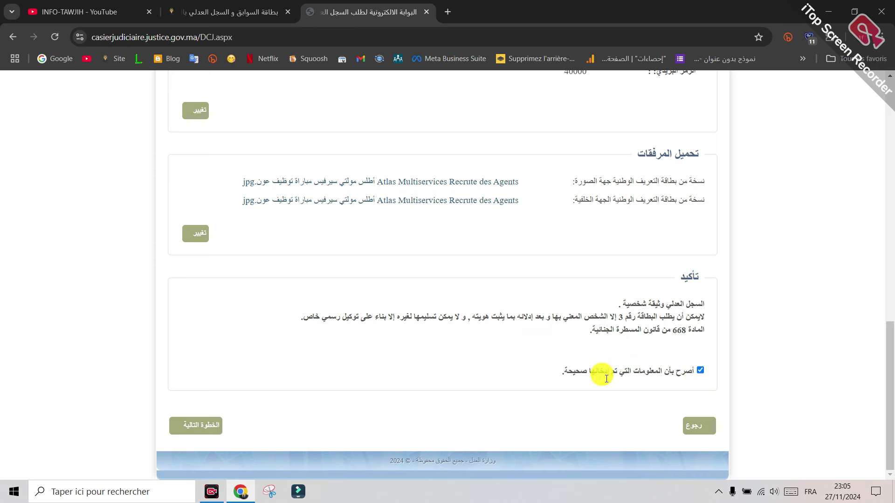
click(199, 437)
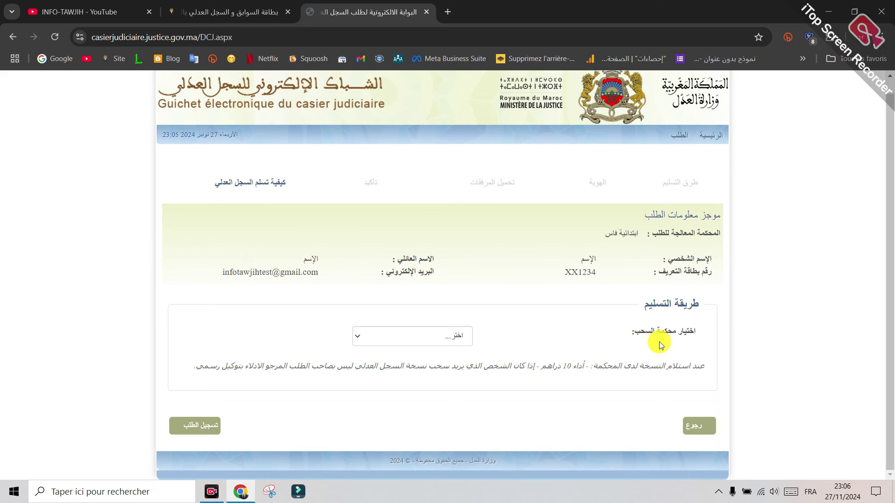
Select ابتدائية أكادير as the court for collecting the record and register the request
click(399, 335)
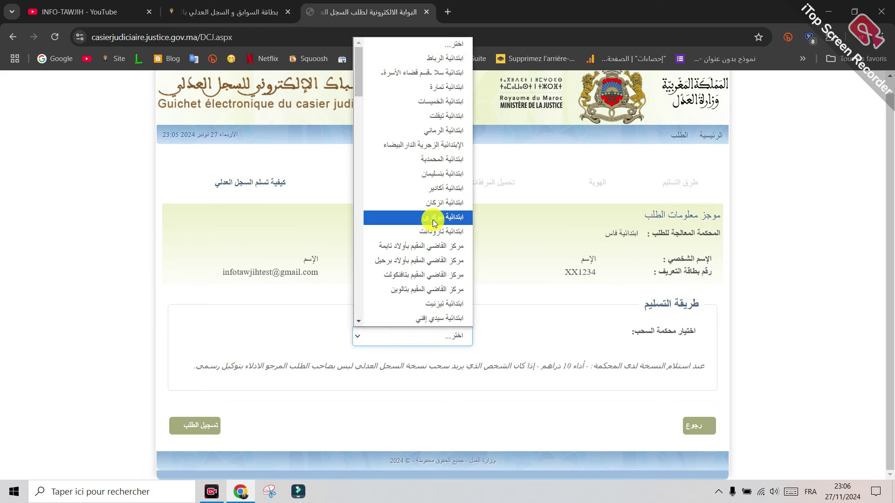
click(443, 188)
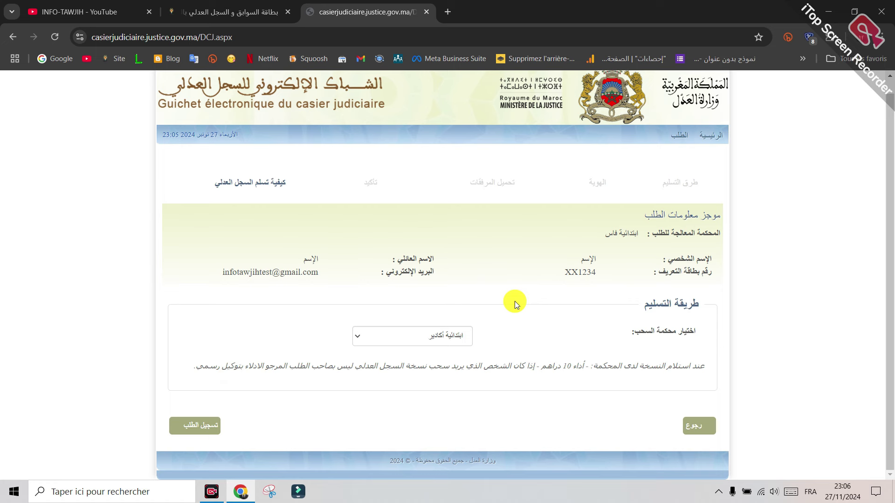
click(190, 429)
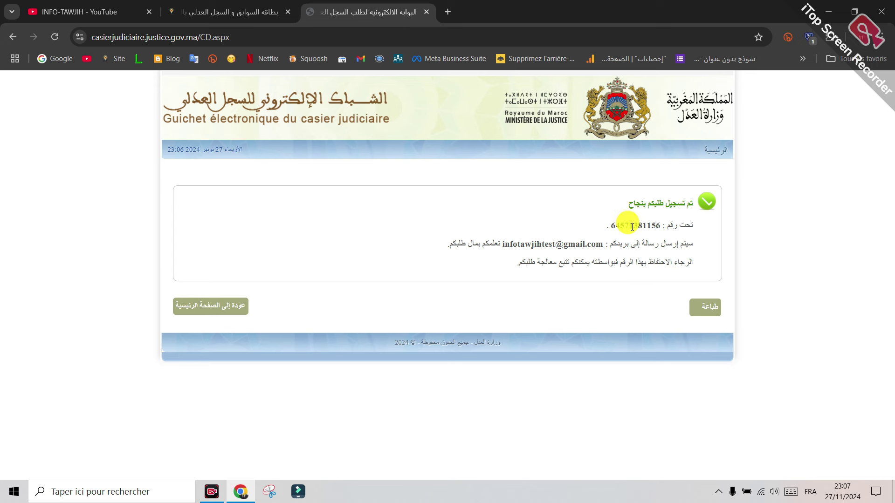
Print the registration confirmation to a PDF file saved in the Bureau folder under the suggested name
click(705, 306)
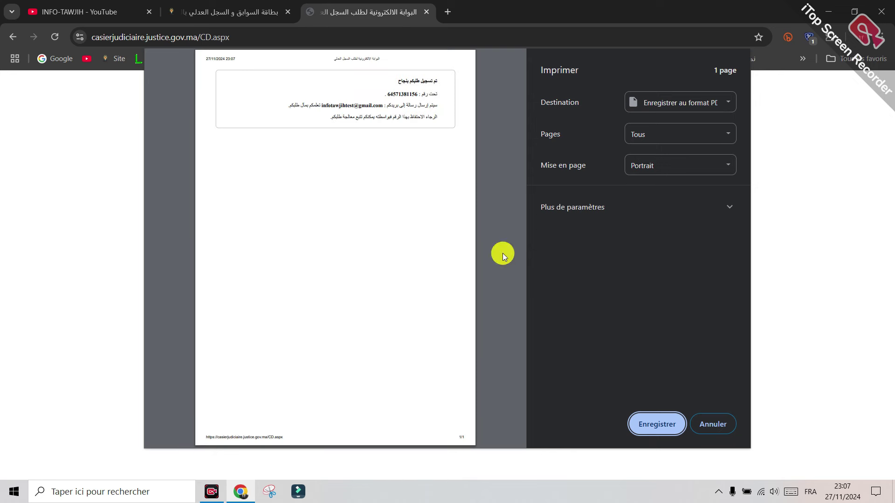
click(664, 429)
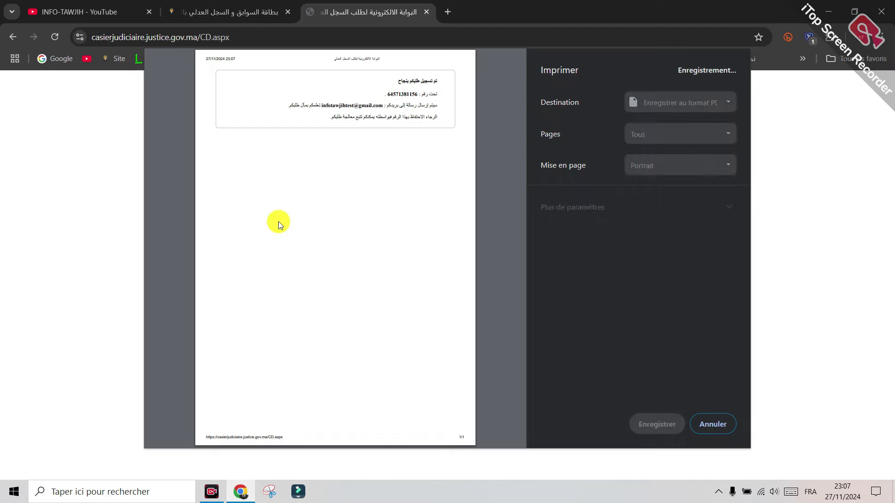
click(44, 88)
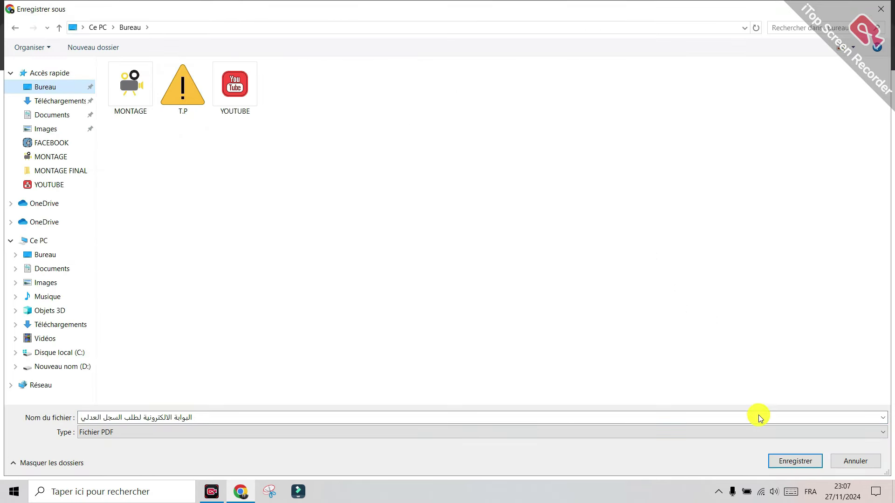
click(791, 455)
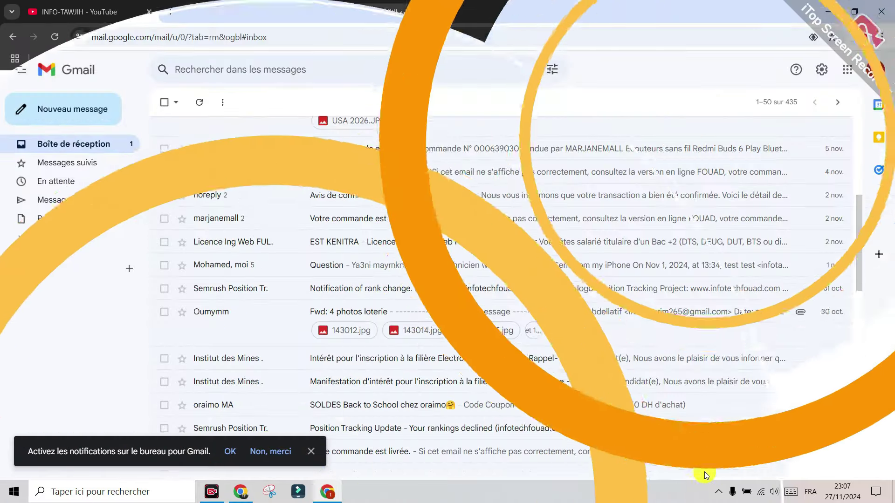
Switch to the Gmail inbox and open the newest noreply message from the electronic criminal record service
scroll(365, 279, up, 5)
scroll(280, 213, down, 7)
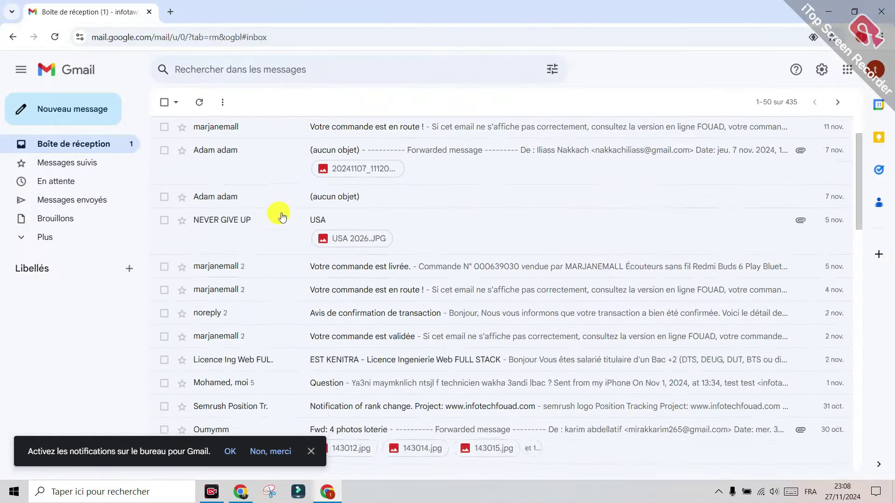
scroll(297, 238, up, 8)
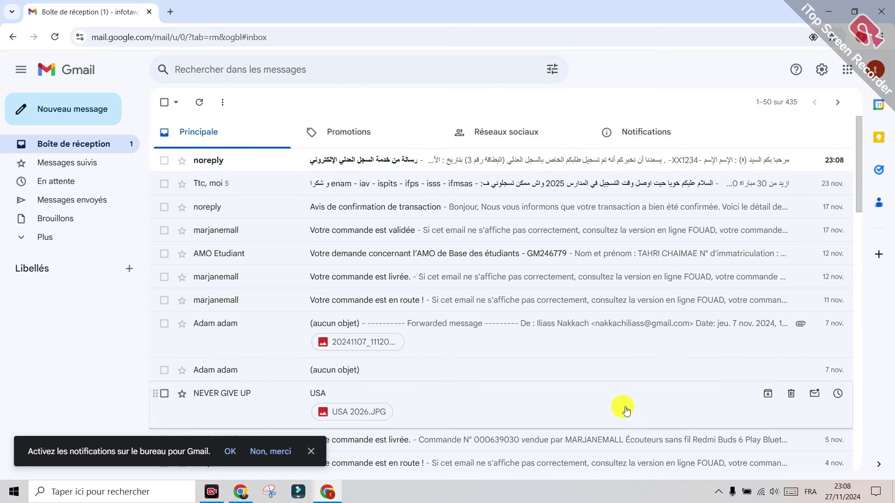
key(Return)
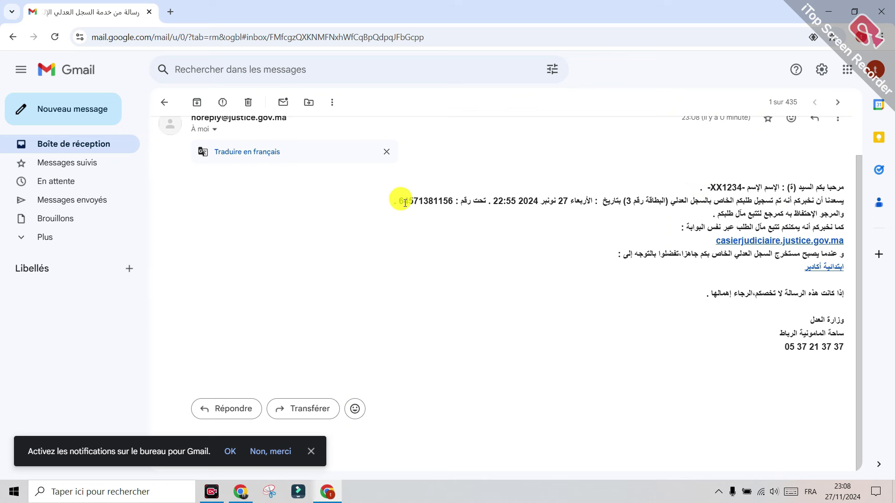
Copy the request number from the body of the confirmation message
drag(398, 201, 448, 200)
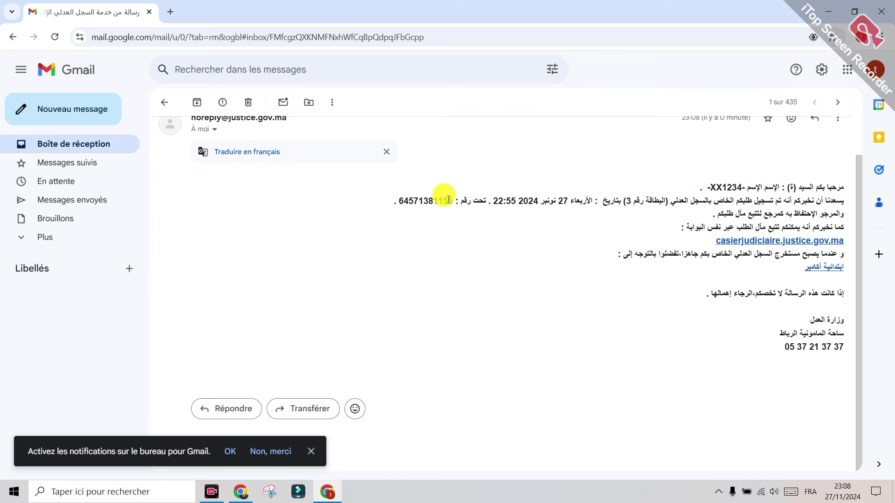
click(448, 199)
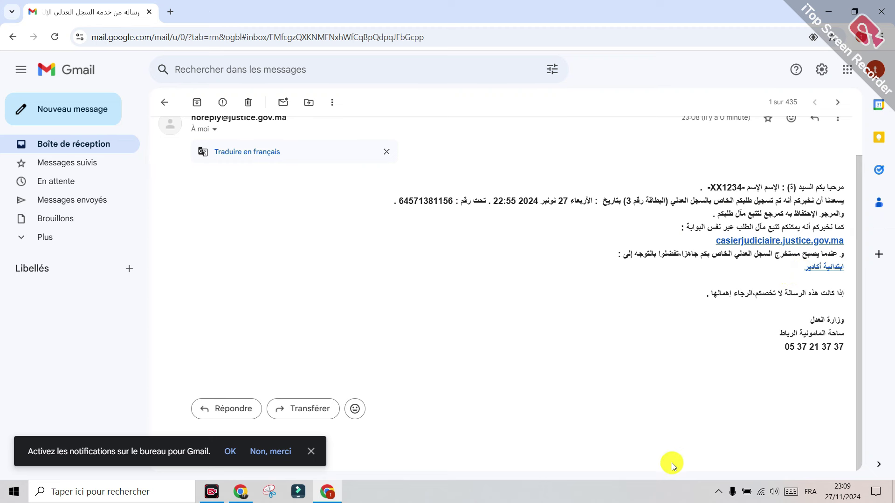
drag(400, 199, 452, 201)
right_click(440, 207)
click(489, 225)
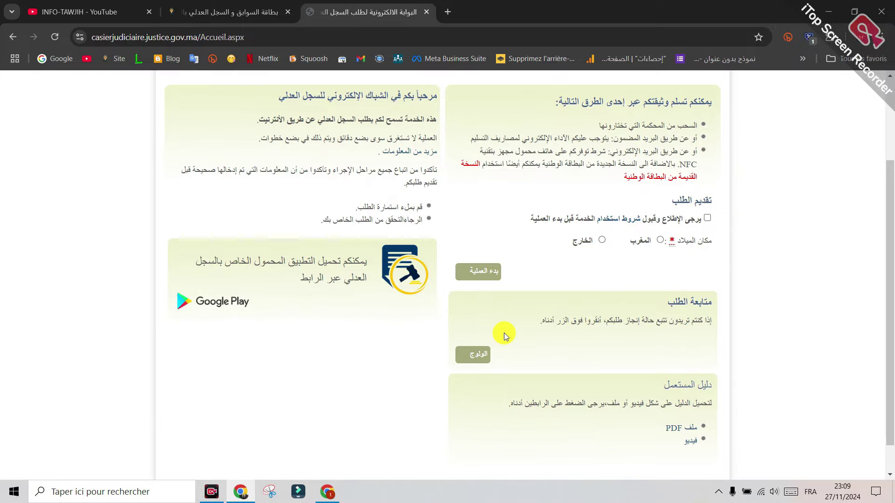
Return to the criminal record portal's home page and examine the request submission and tracking sections
scroll(505, 333, up, 2)
scroll(553, 284, down, 3)
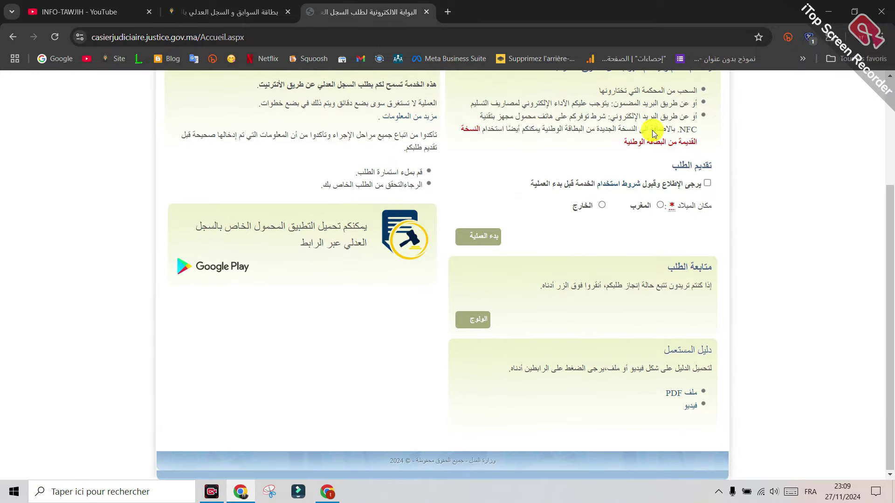